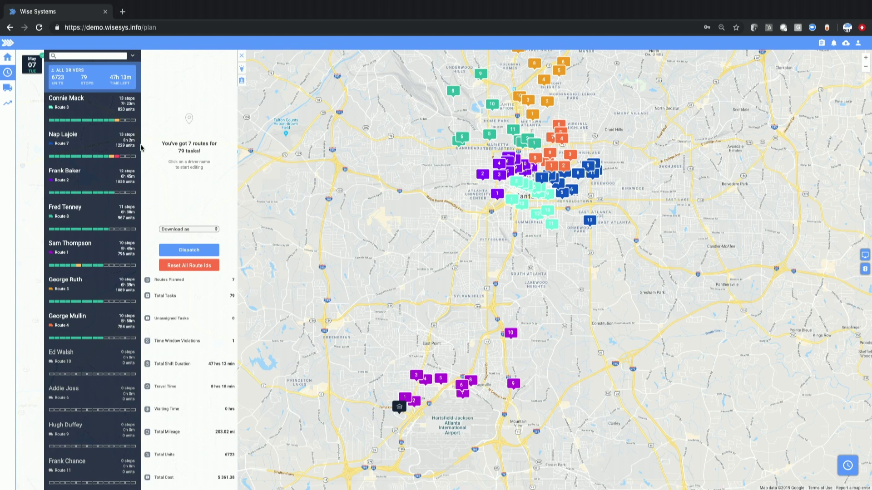
left_click(97, 183)
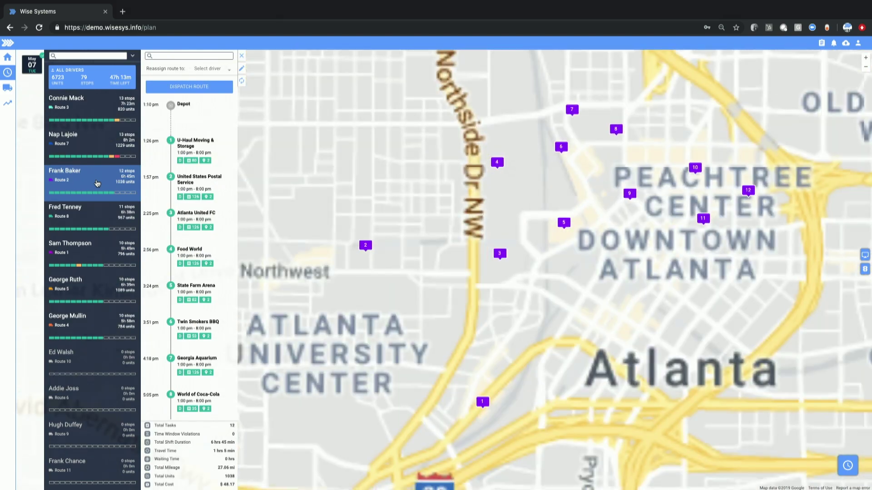
left_click(98, 208)
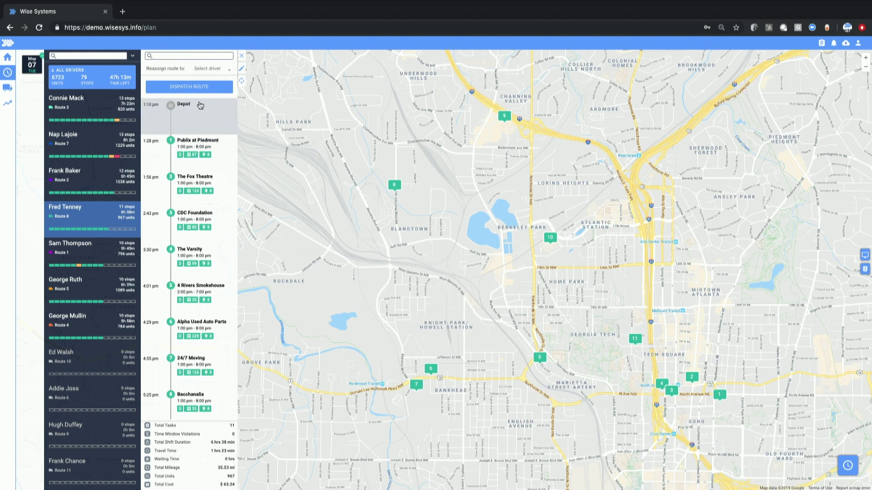
left_click(183, 87)
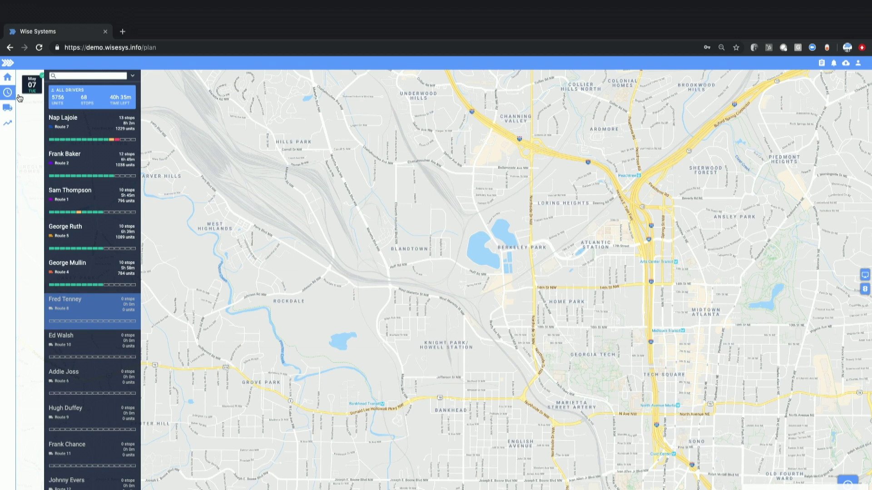
Switch to live Routes tracking and exit fullscreen to show the driver's phone app.
left_click(8, 87)
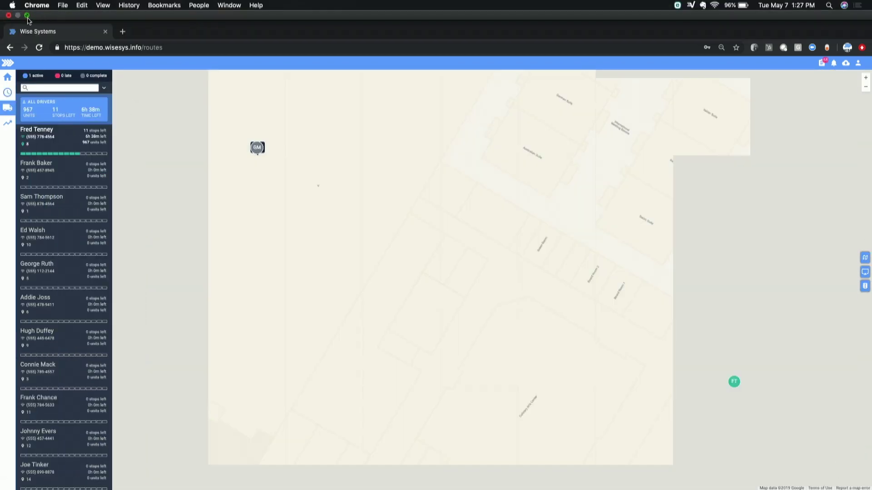
left_click(32, 22)
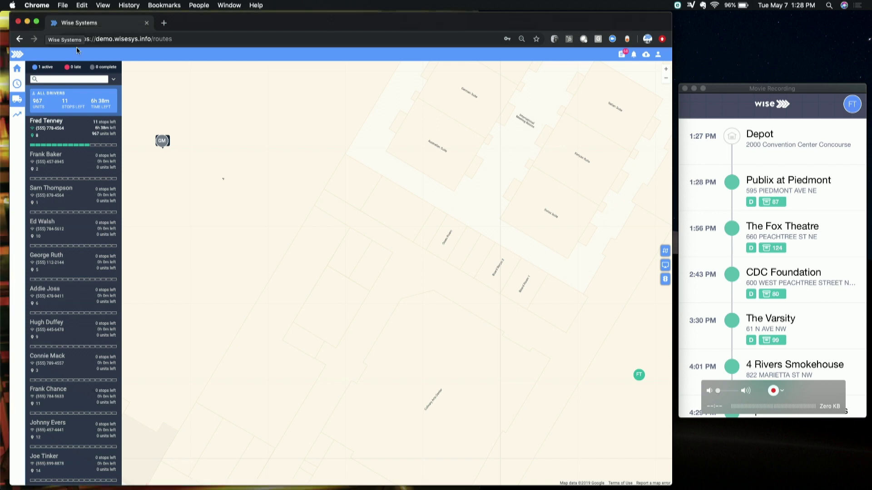
left_click(80, 128)
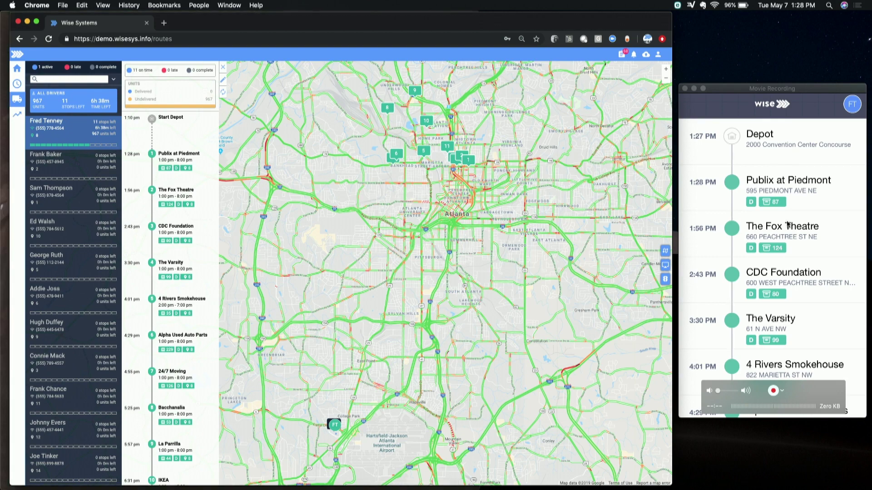
Complete the depot stop in the driver app so Publix at Piedmont comes next.
left_click_drag(838, 140, 722, 139)
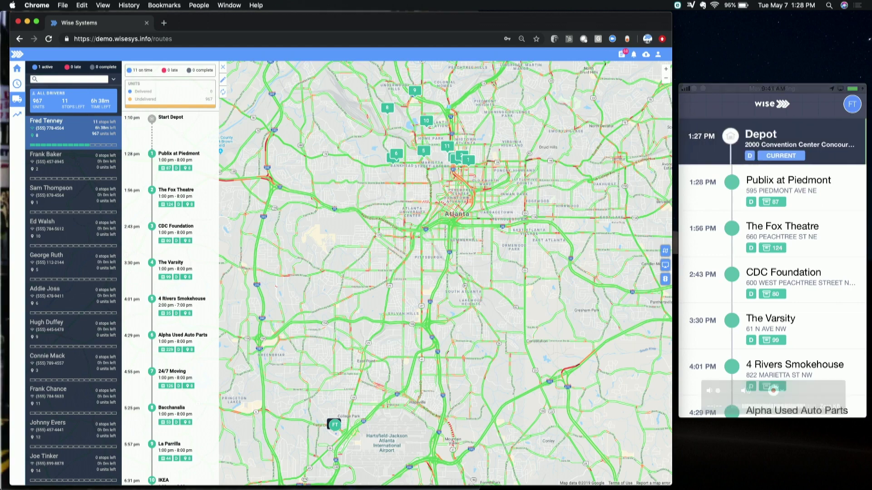
left_click_drag(838, 139, 749, 140)
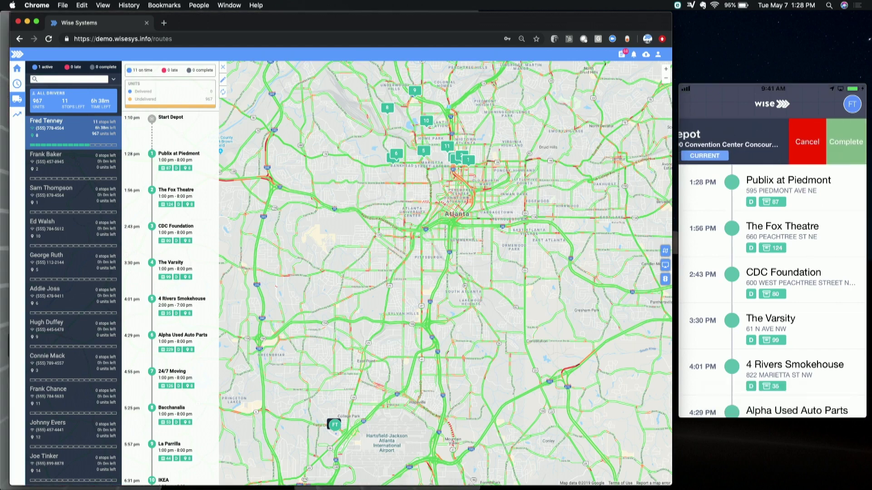
left_click(846, 143)
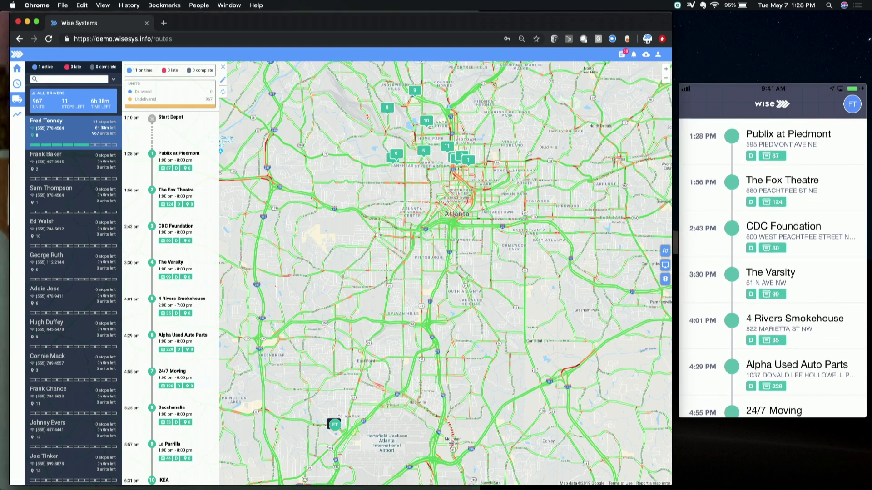